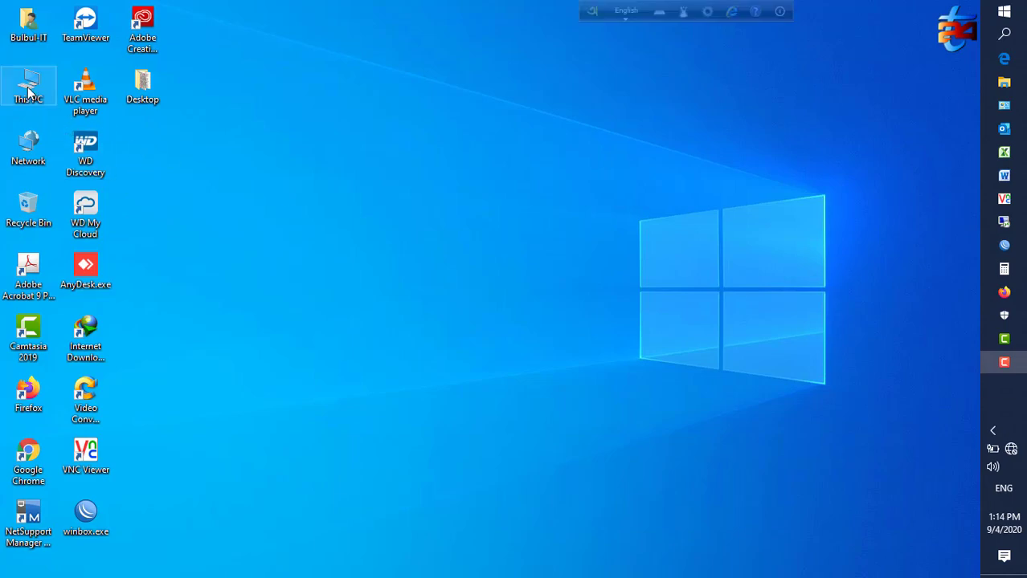
Step: Open the OS folder inside the RUN folder on the SOFTWARE (D:) drive
double_click(30, 92)
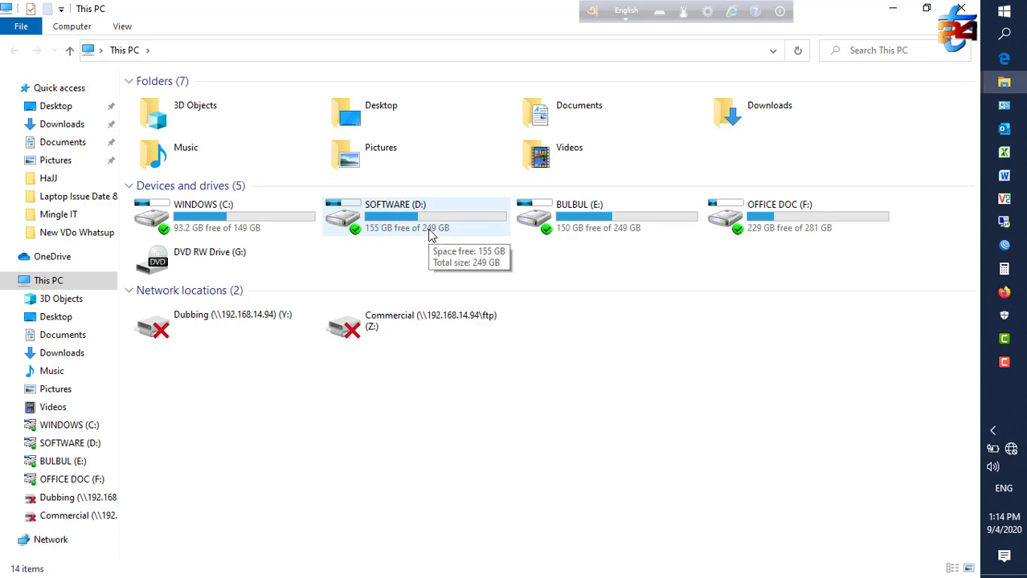
double_click(430, 232)
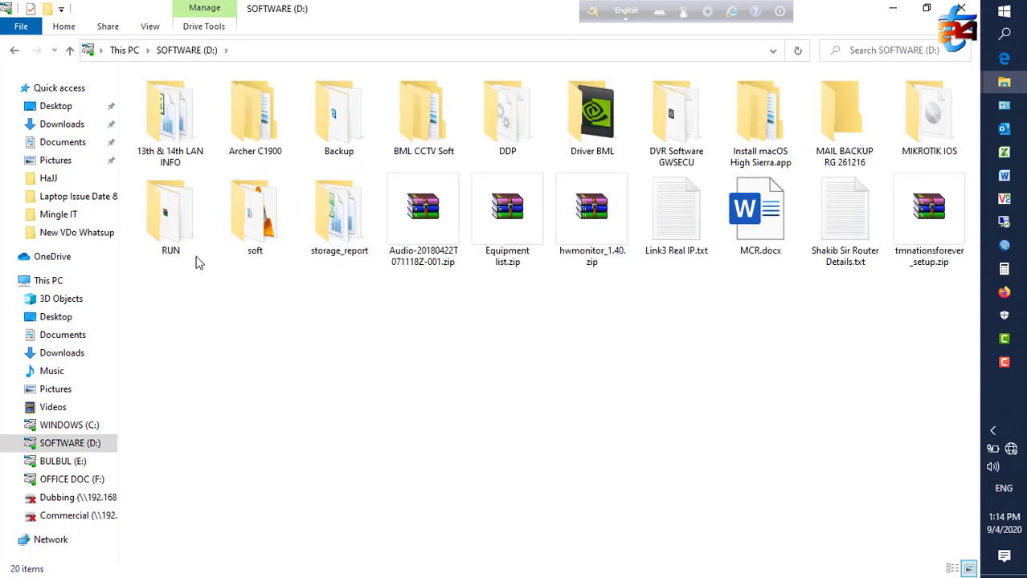
double_click(167, 228)
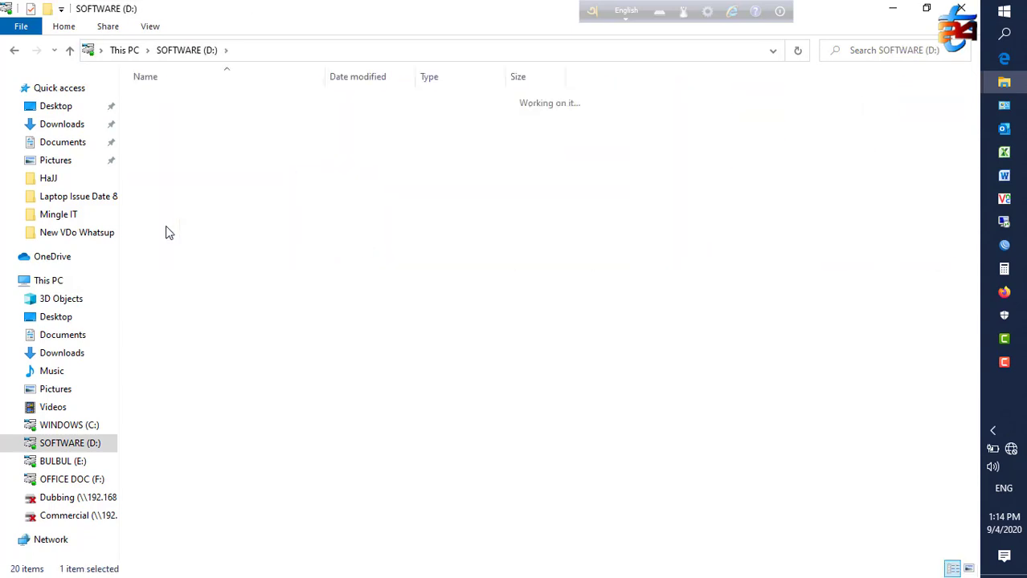
double_click(155, 478)
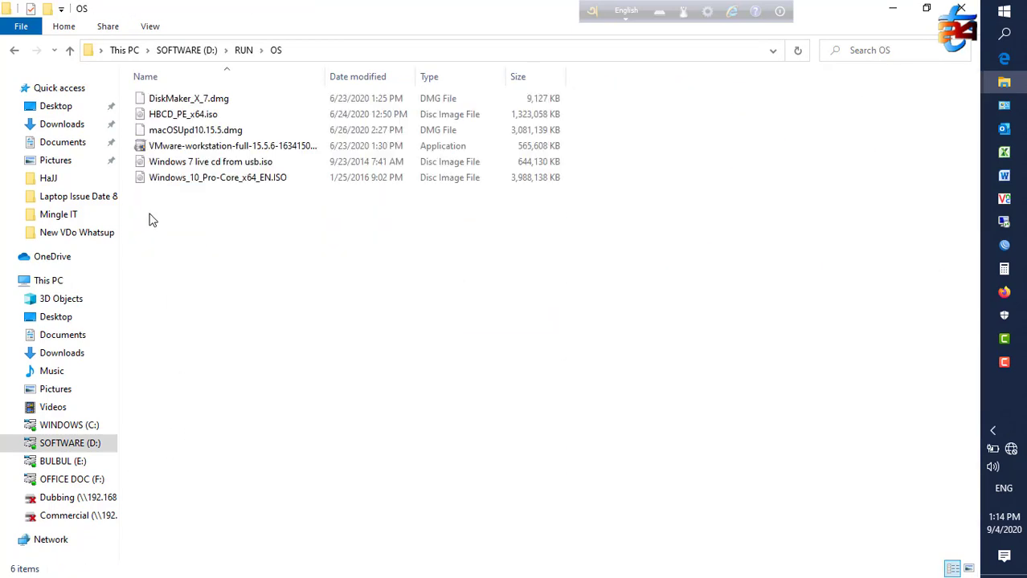
Step: Launch the VMware-workstation-full-15.5.6 installer from the OS folder and minimize the folder window
click(161, 149)
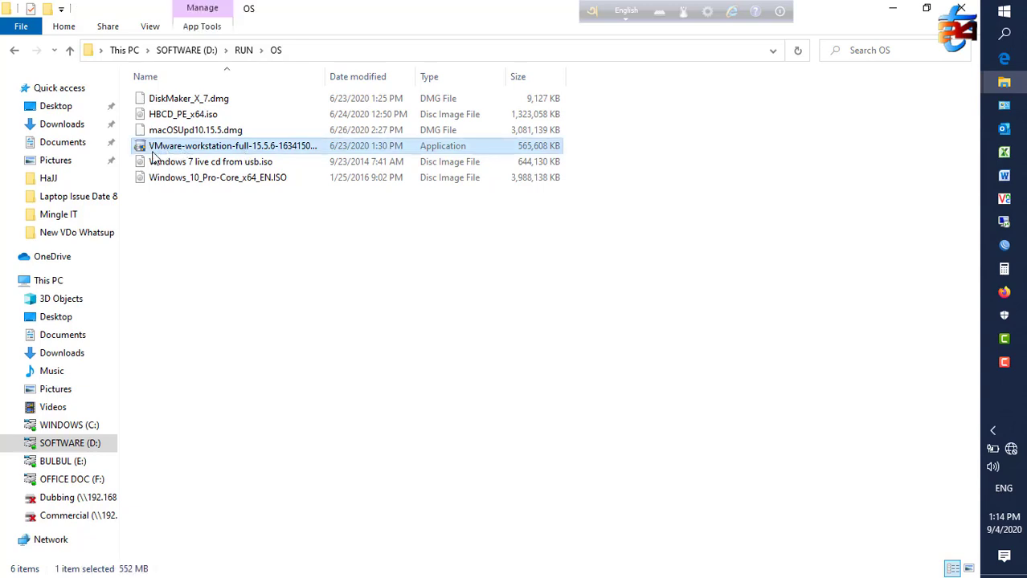
click(215, 148)
click(182, 241)
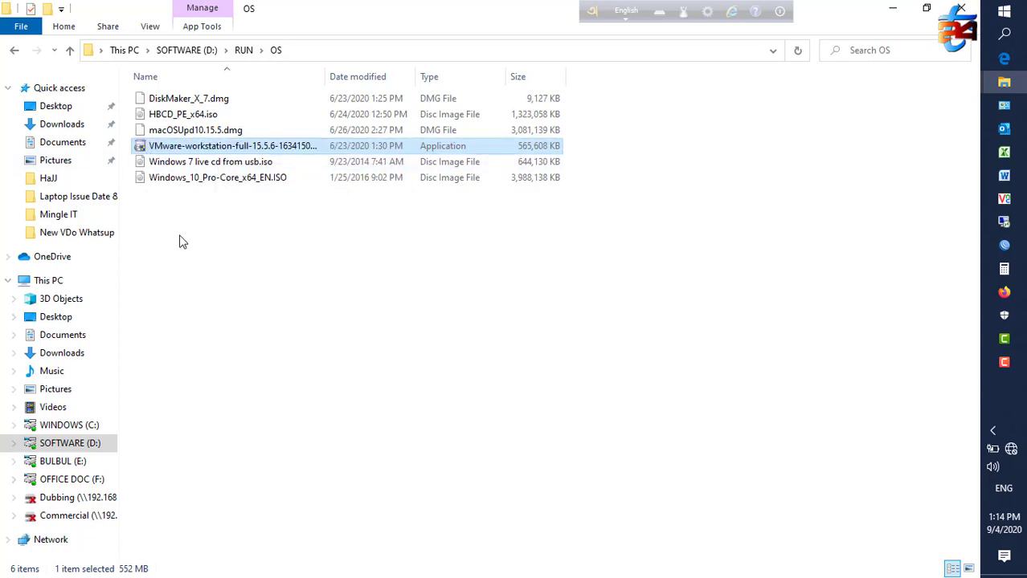
click(181, 241)
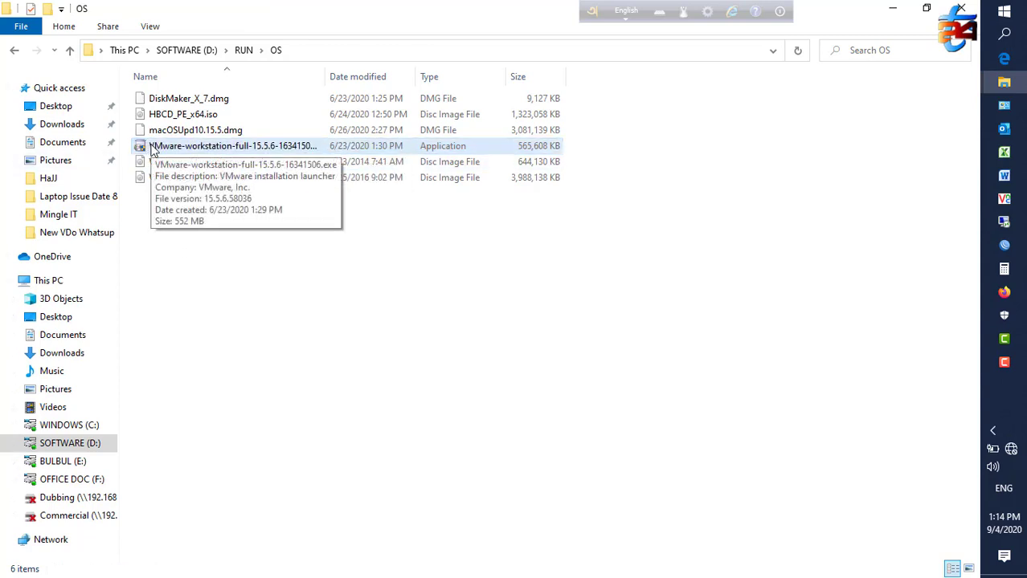
click(151, 147)
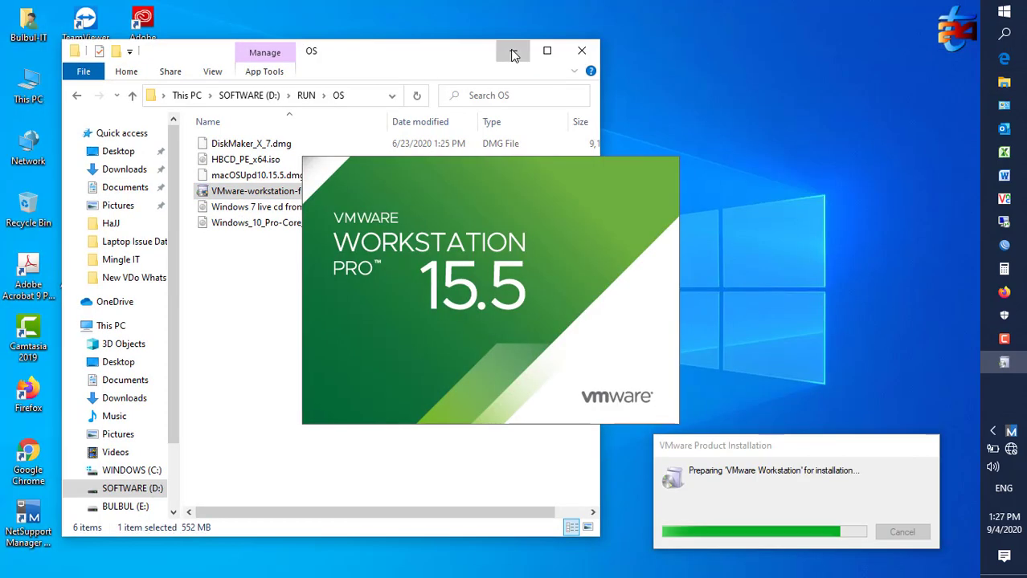
click(512, 52)
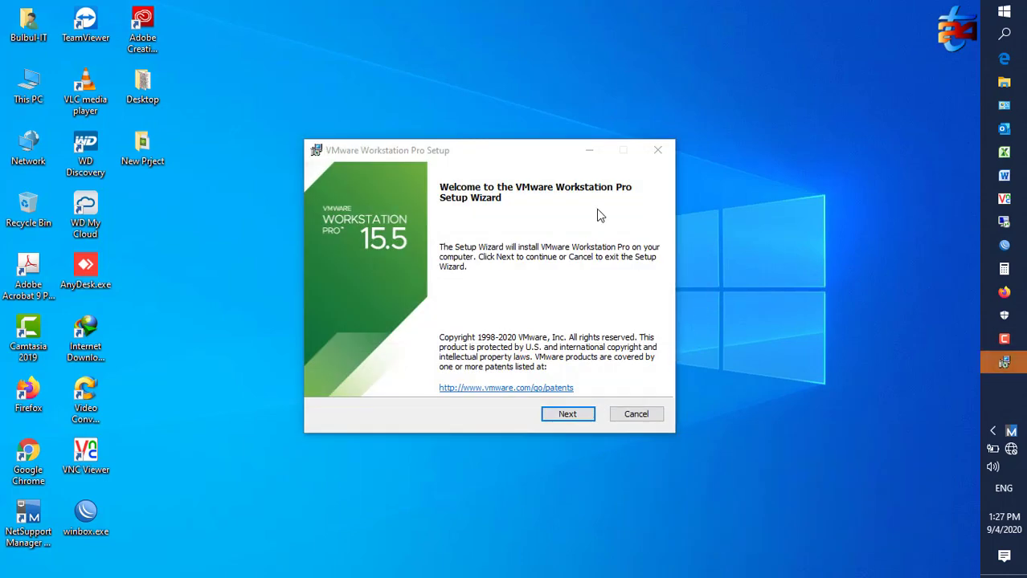
Step: Begin the VMware Workstation Pro setup and accept the terms of the license agreement
click(567, 413)
click(328, 378)
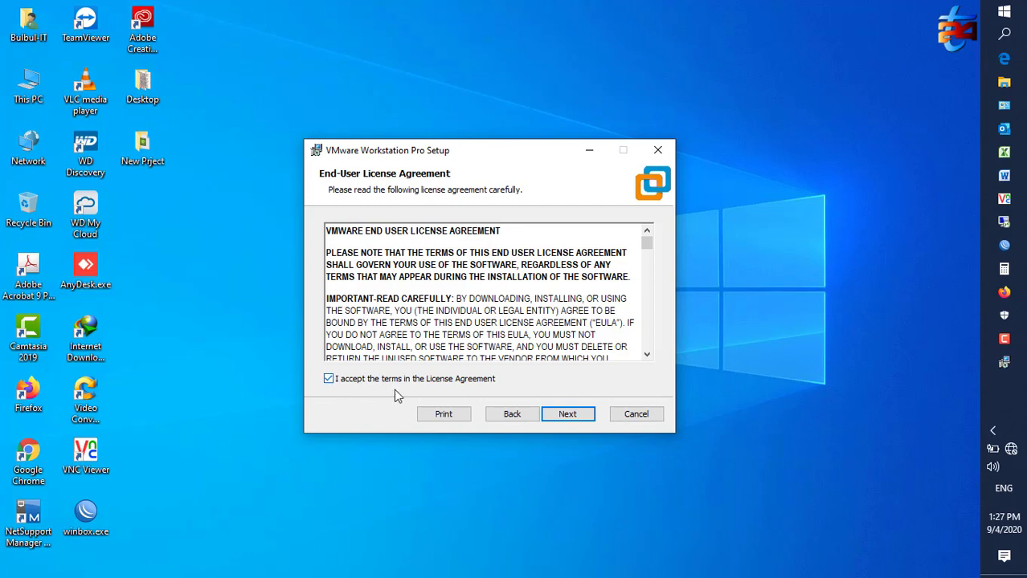
click(568, 415)
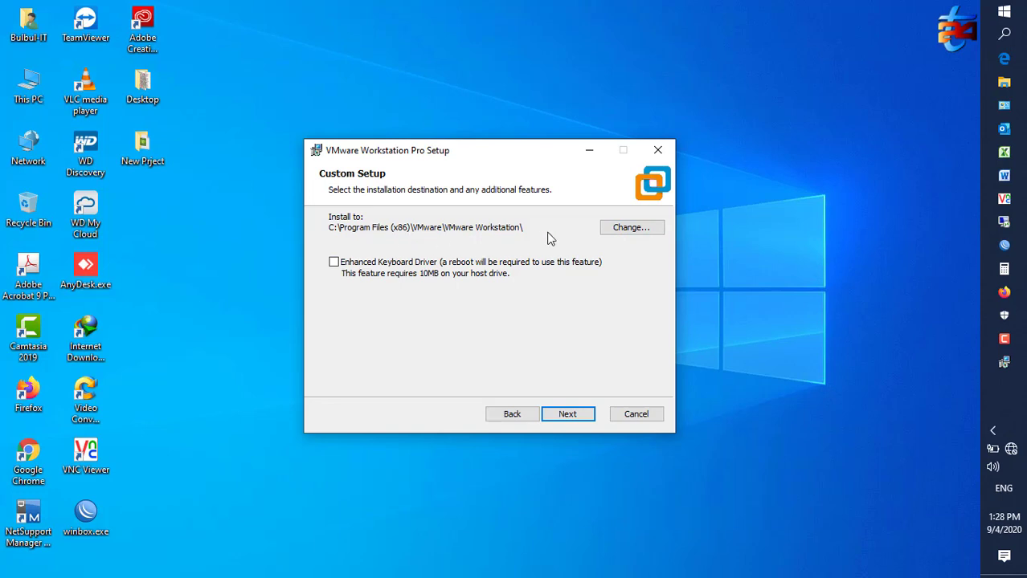
Step: Install VMware Workstation Pro with the default folder, user experience and shortcut settings, and finish the setup without a license key
click(567, 414)
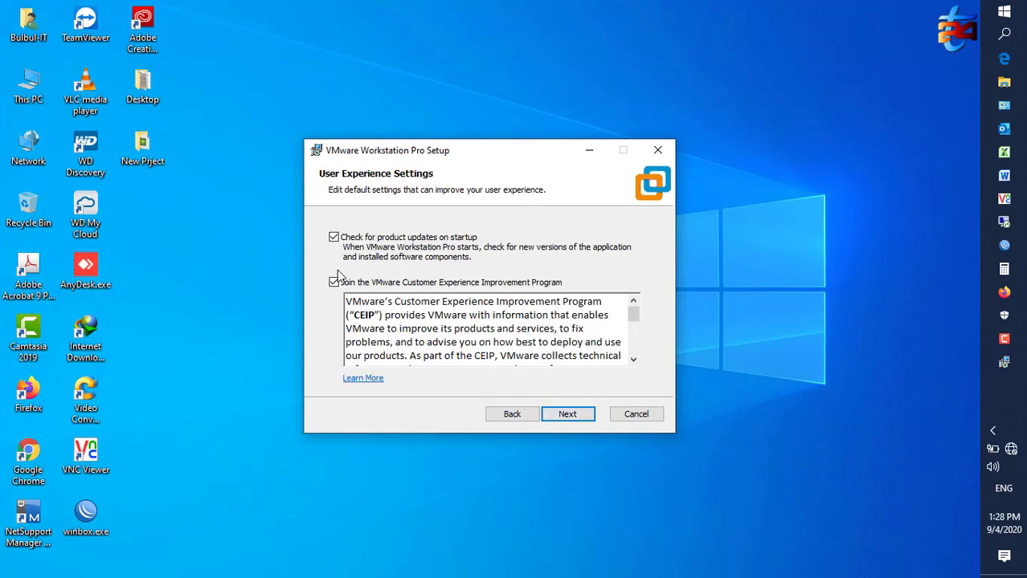
click(567, 415)
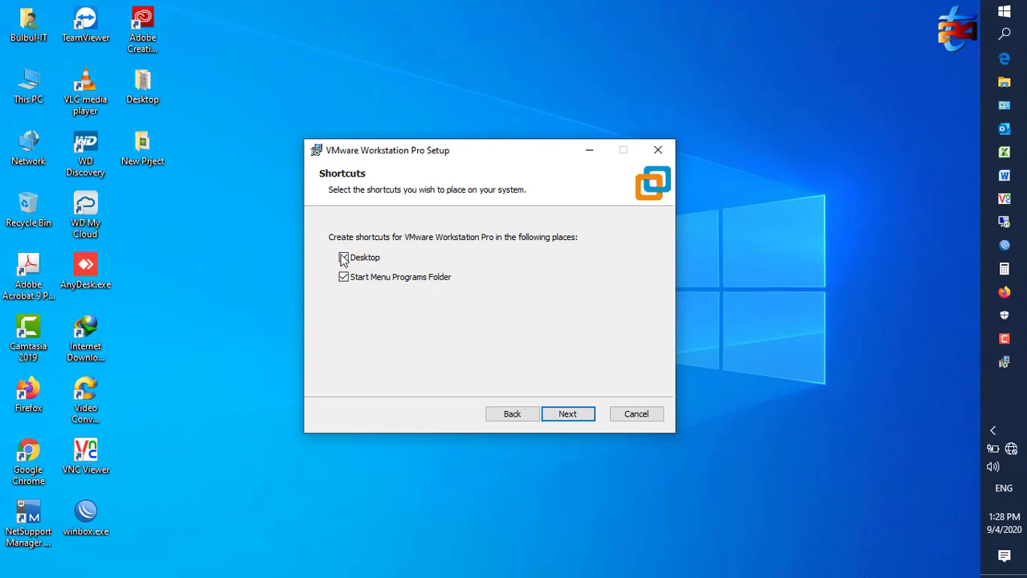
click(587, 421)
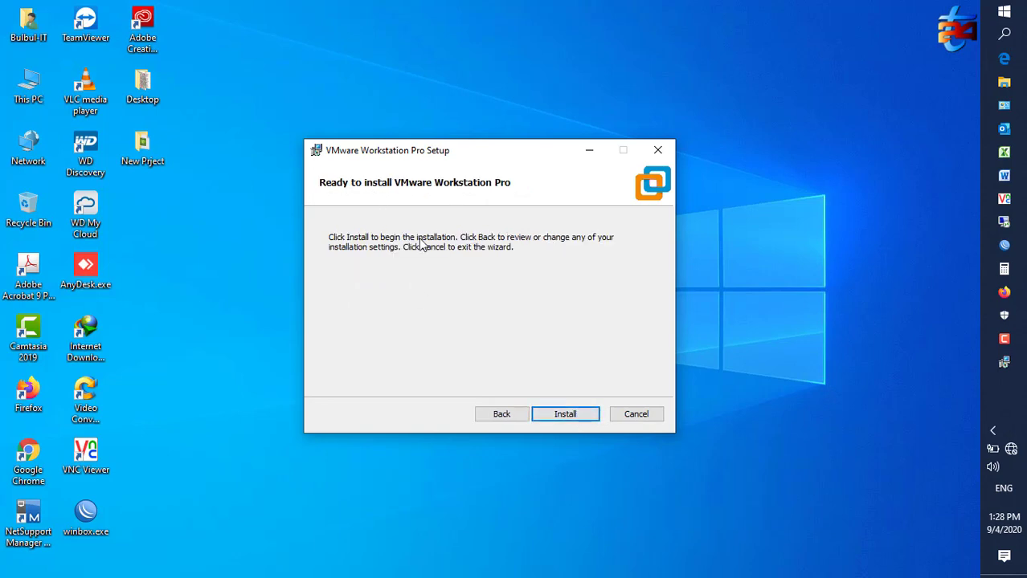
click(568, 415)
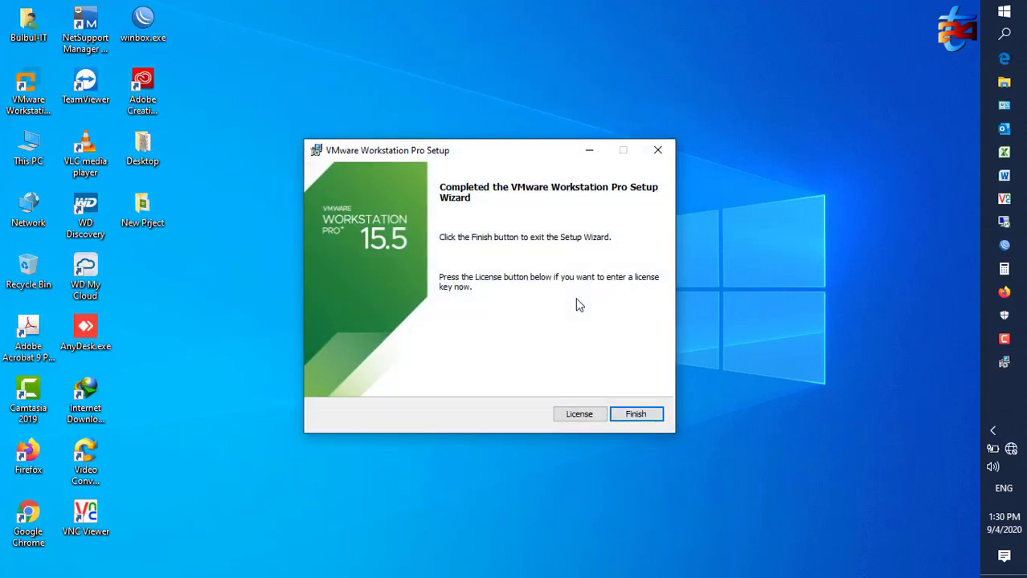
click(635, 414)
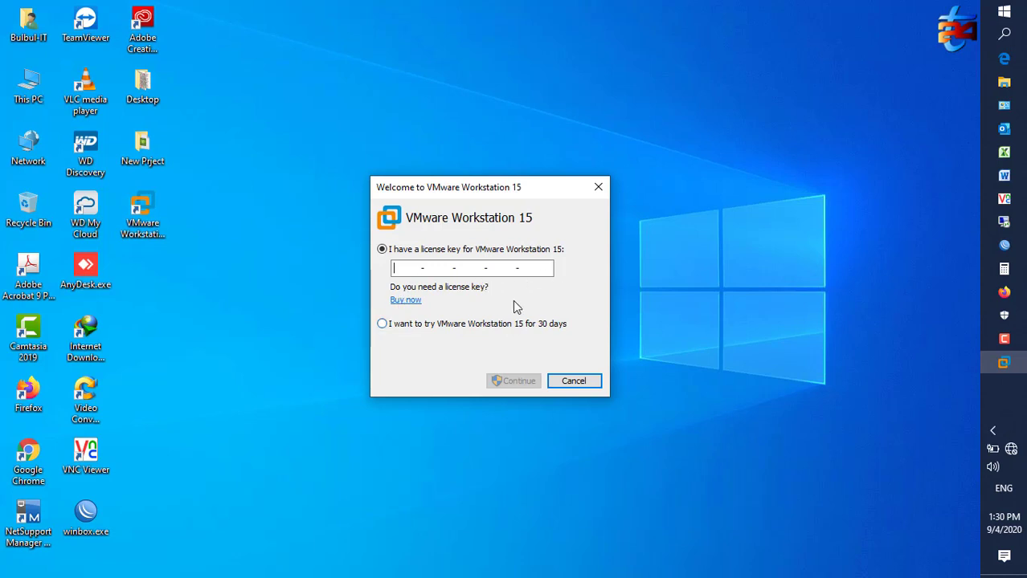
Step: Switch to VMware Workstation, start its 30-day trial and maximize the program window
click(384, 325)
click(510, 383)
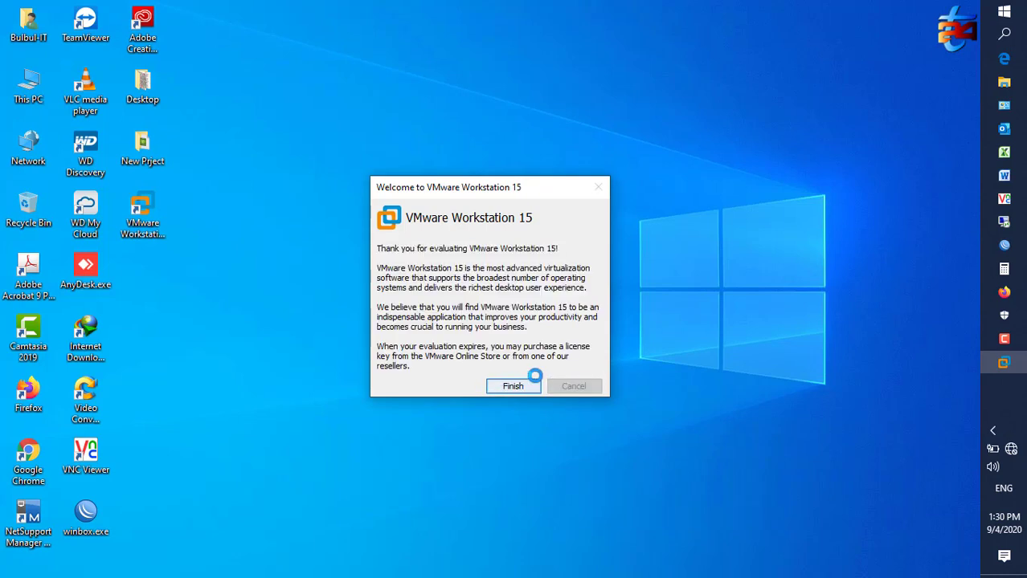
click(527, 388)
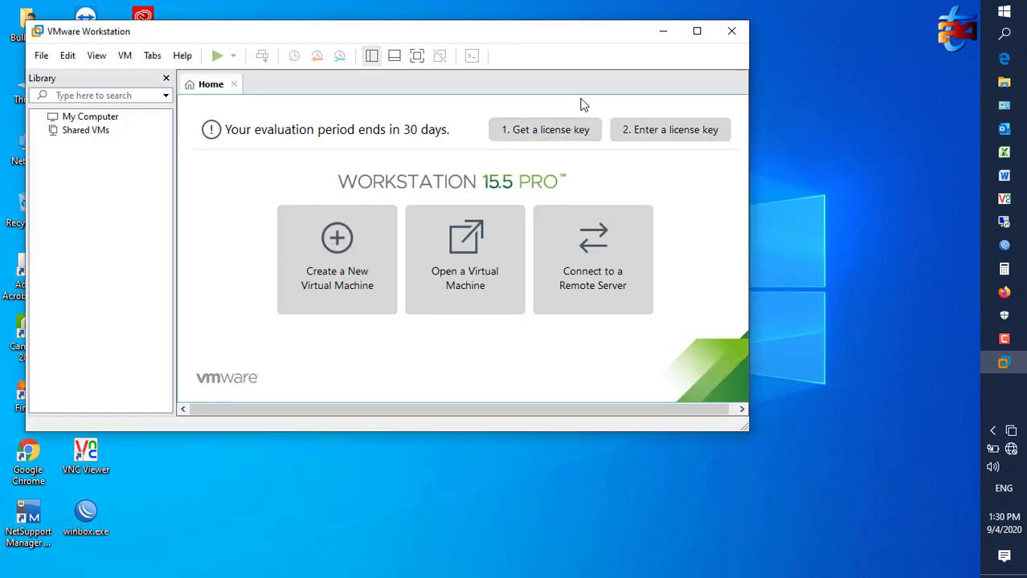
click(696, 32)
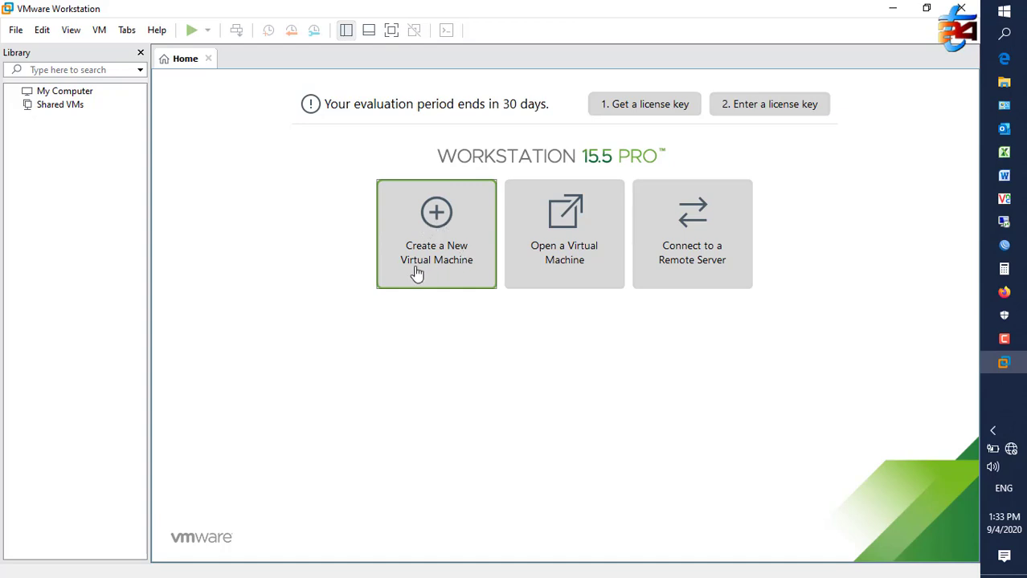
Step: Start a new typical virtual machine with a blank hard disk and Microsoft Windows, version Windows 10 x64, as its guest operating system
click(440, 225)
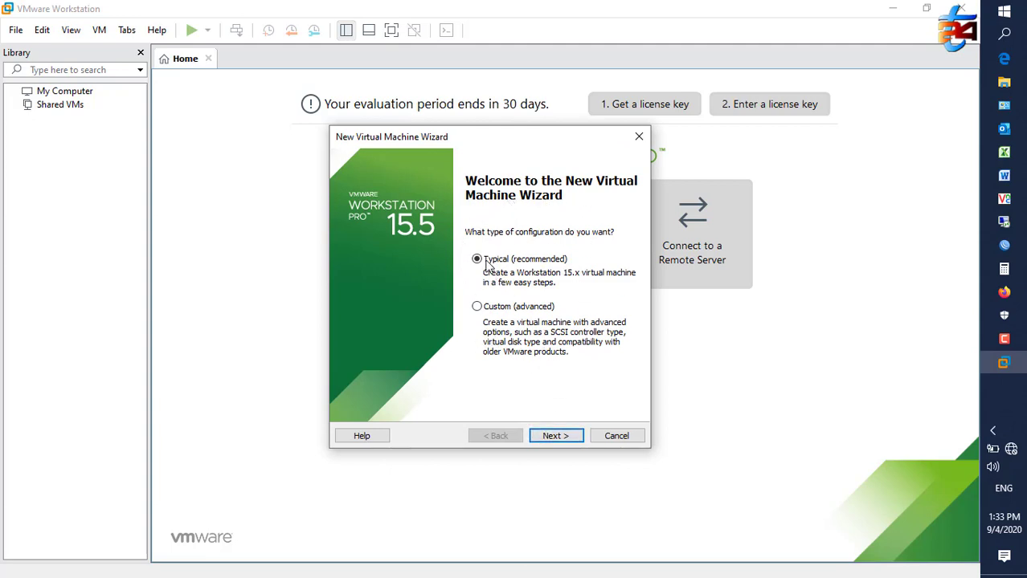
click(562, 438)
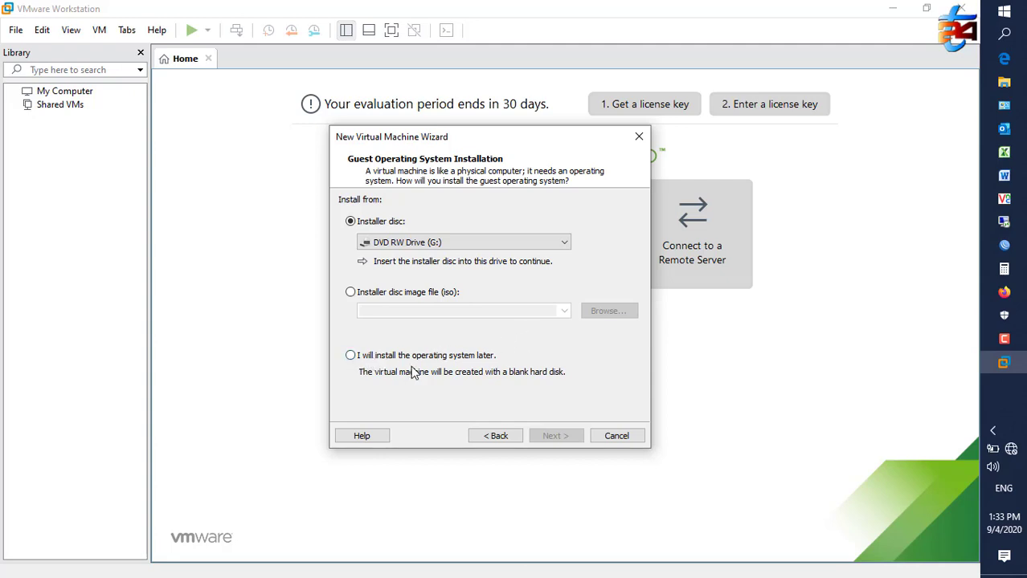
click(350, 355)
click(553, 435)
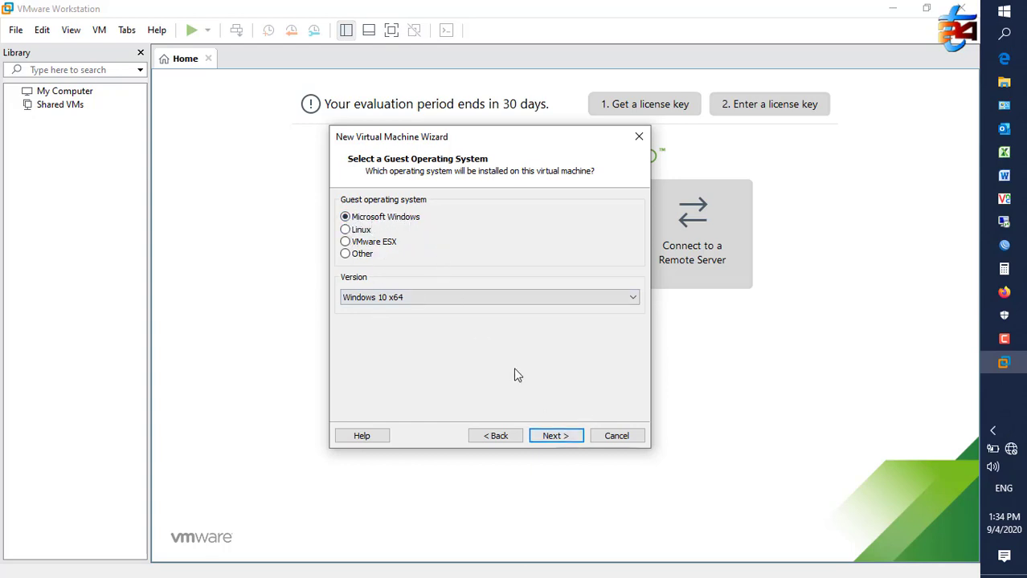
click(572, 438)
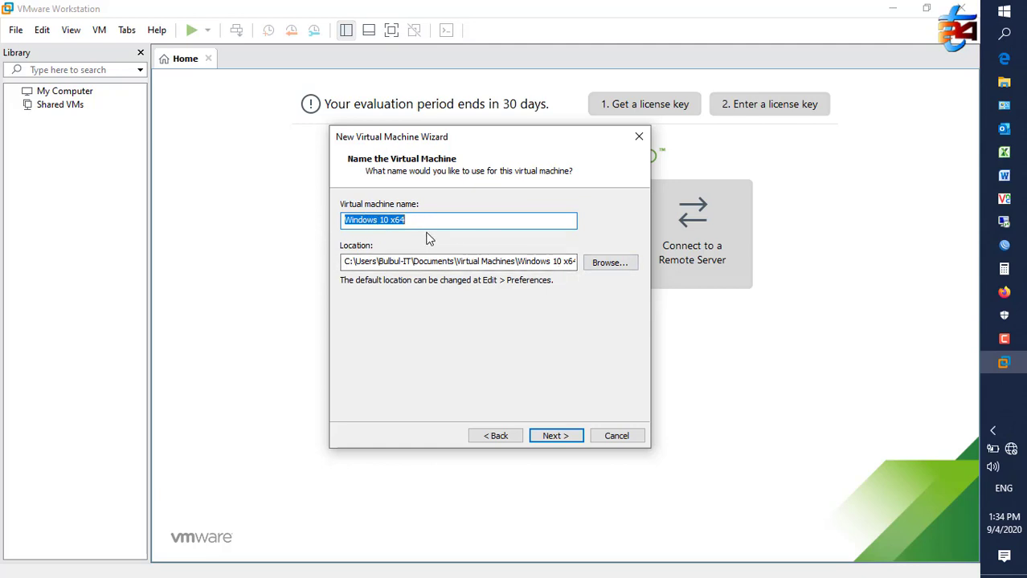
Step: Set the virtual machine's location to the OFFICE DOC (F:) drive and keep the name Windows 10 x64
click(596, 264)
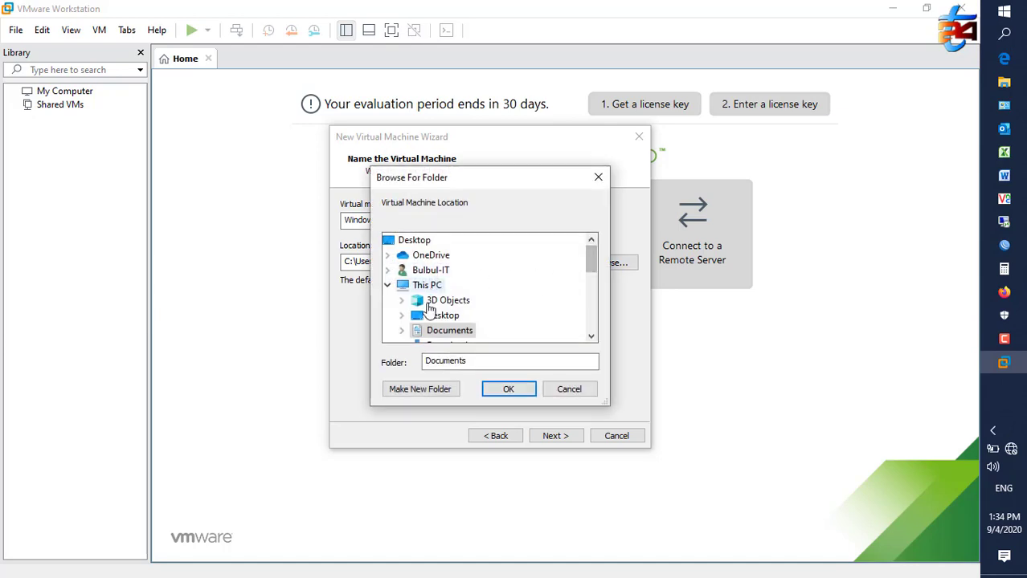
click(402, 289)
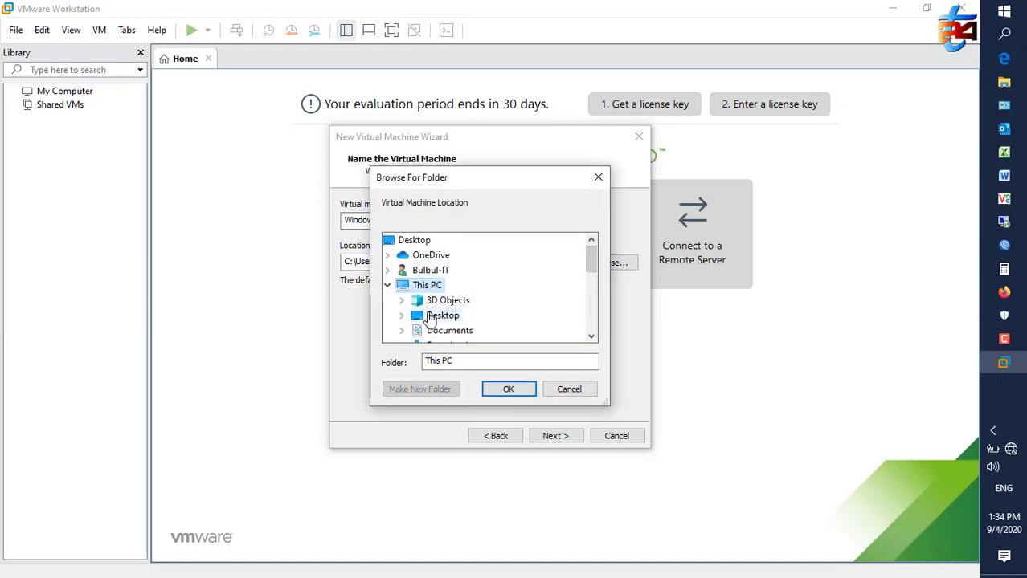
scroll(436, 314, down, 4)
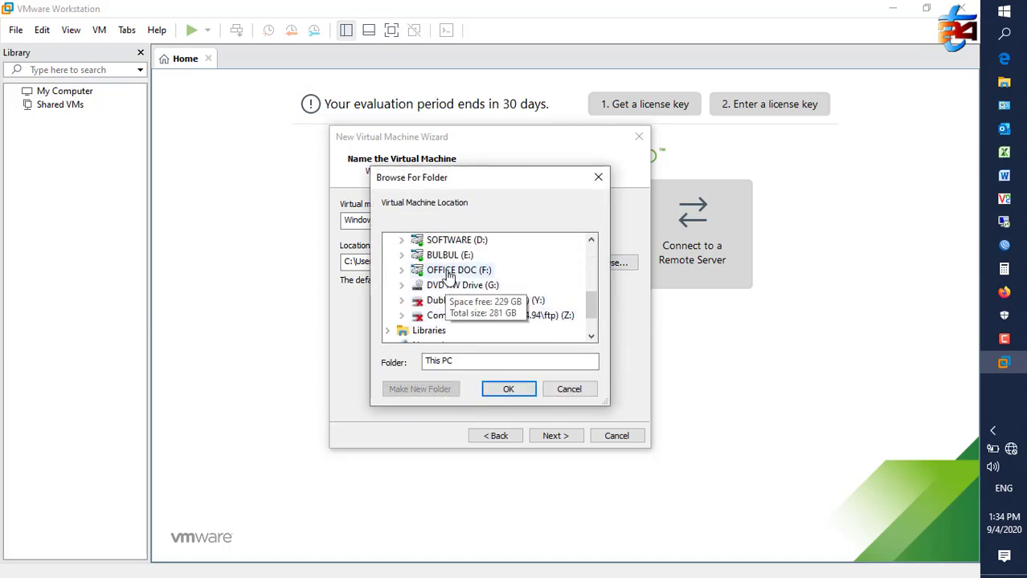
click(443, 273)
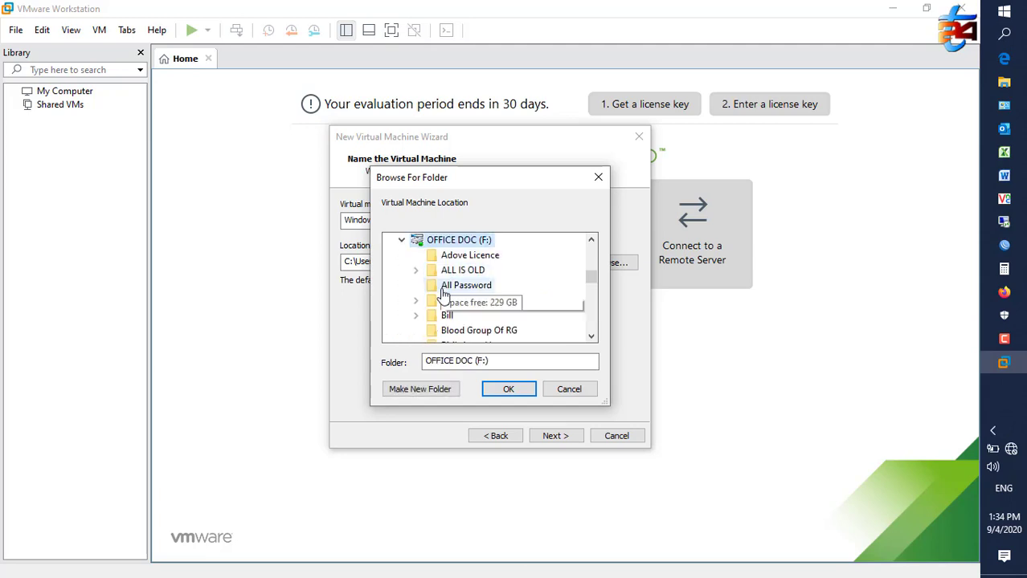
scroll(490, 338, down, 5)
scroll(497, 325, up, 6)
click(503, 392)
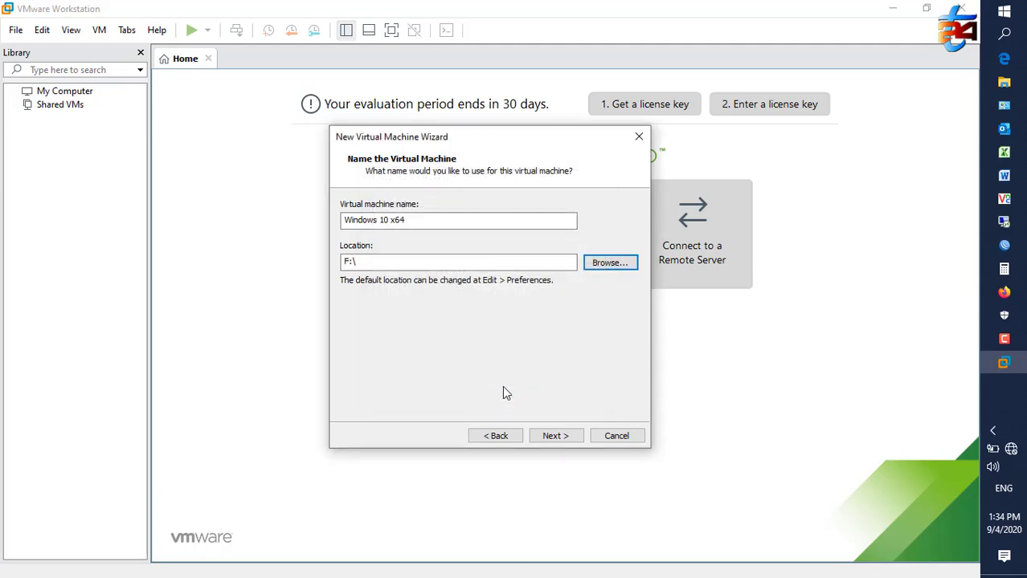
click(395, 262)
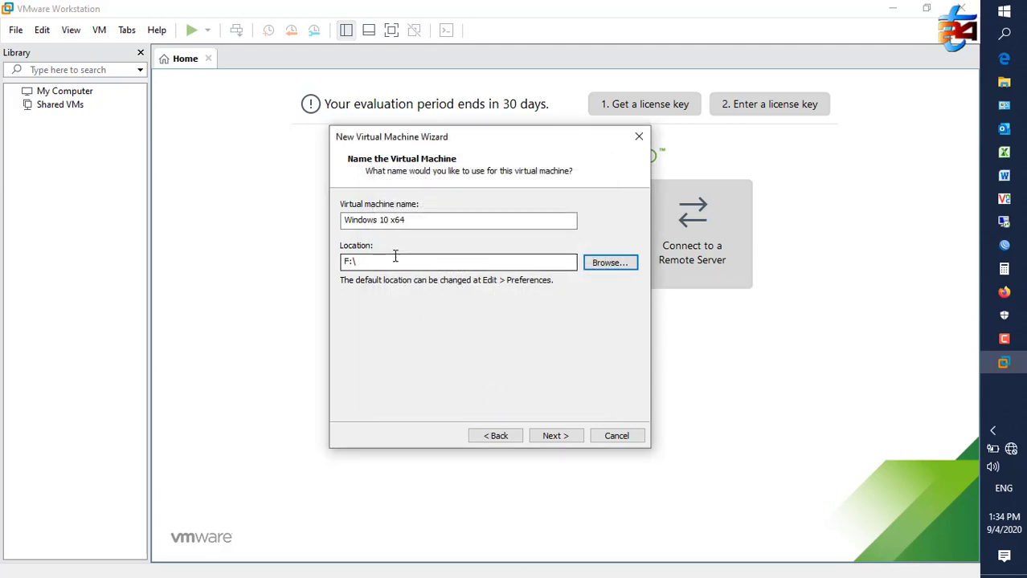
click(556, 437)
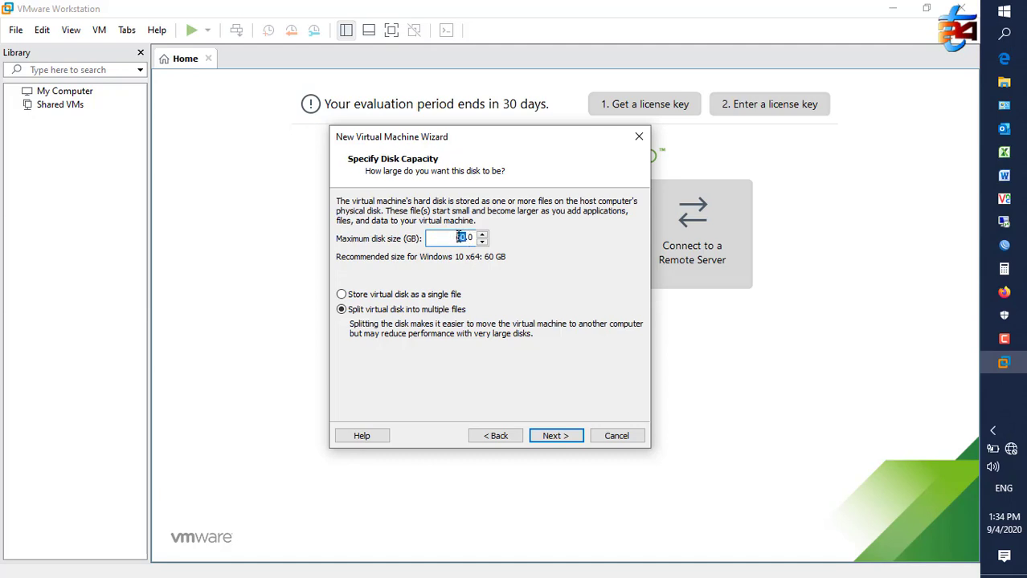
Step: Create the virtual machine with a 60 GB disk split into multiple files and 2048 MB of memory, and select it in the library
click(555, 436)
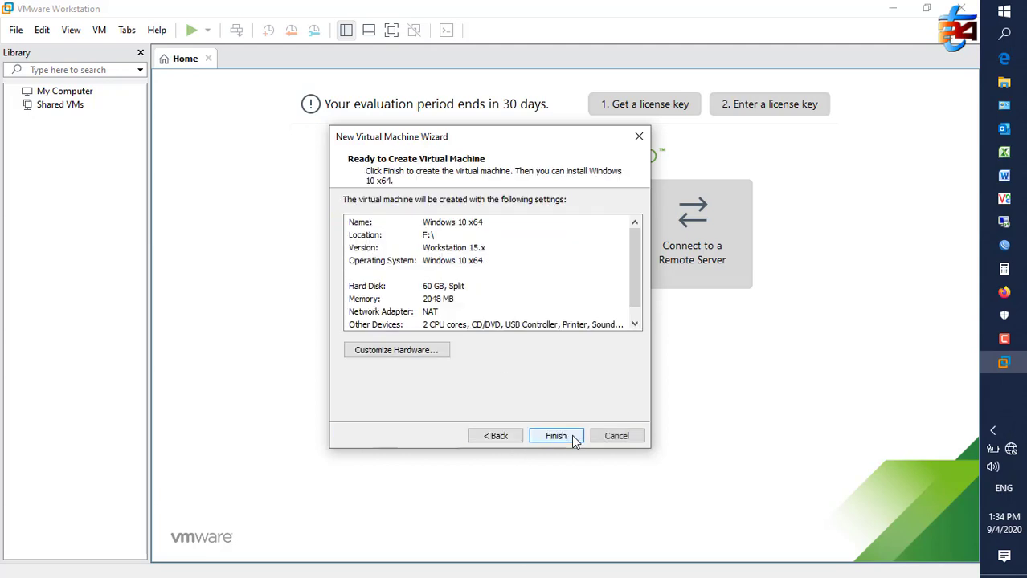
click(414, 355)
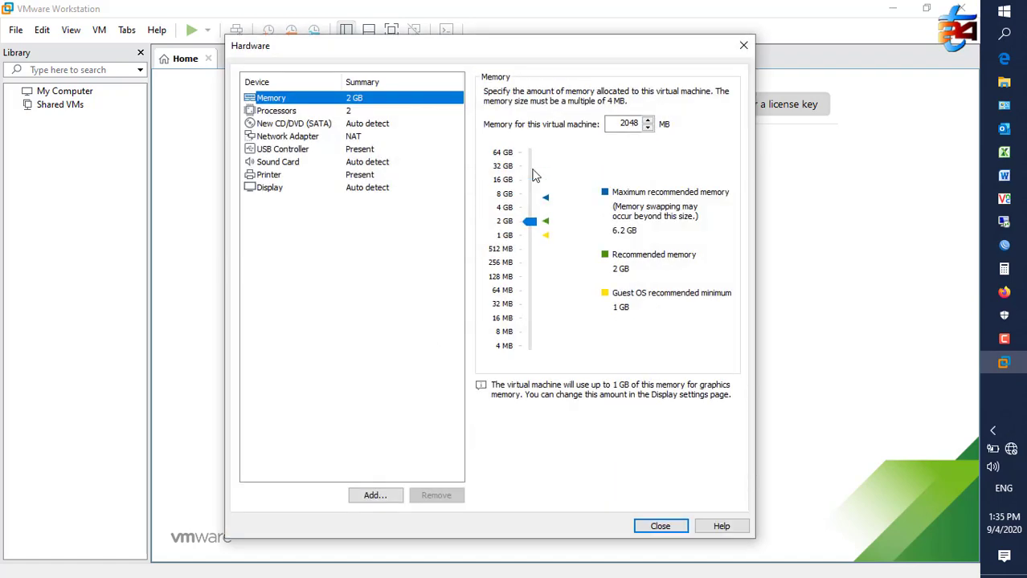
click(620, 123)
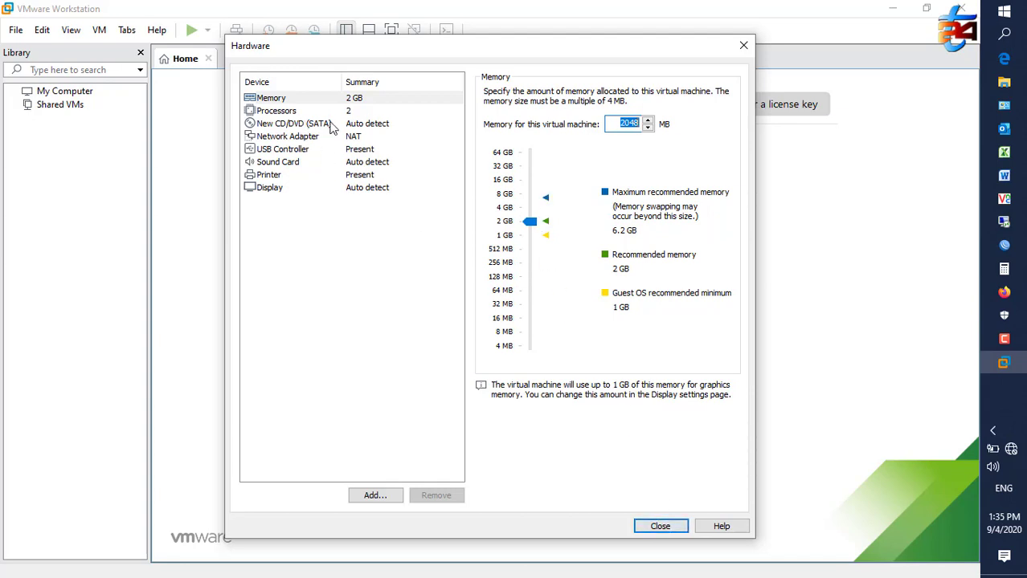
click(645, 528)
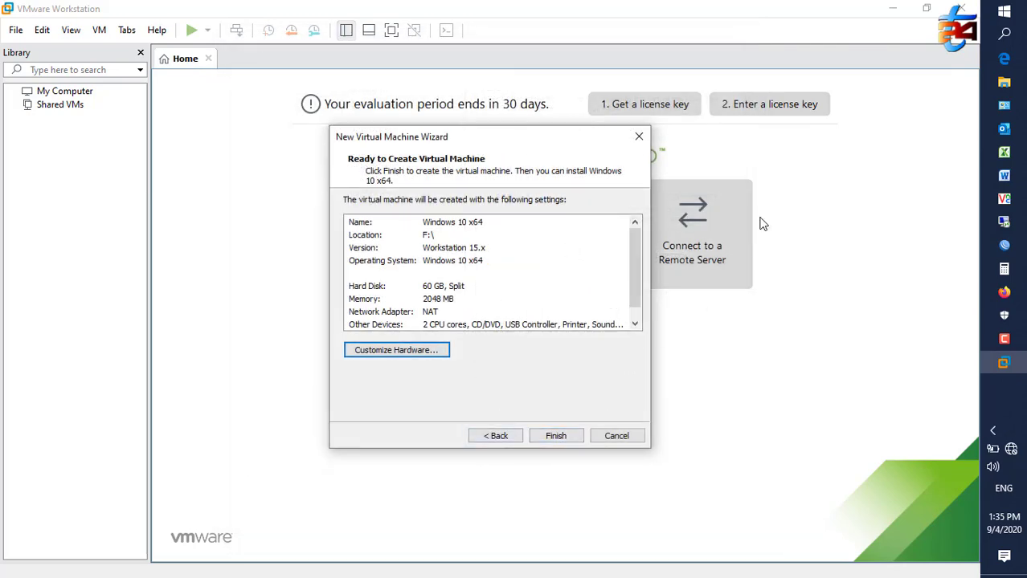
click(554, 440)
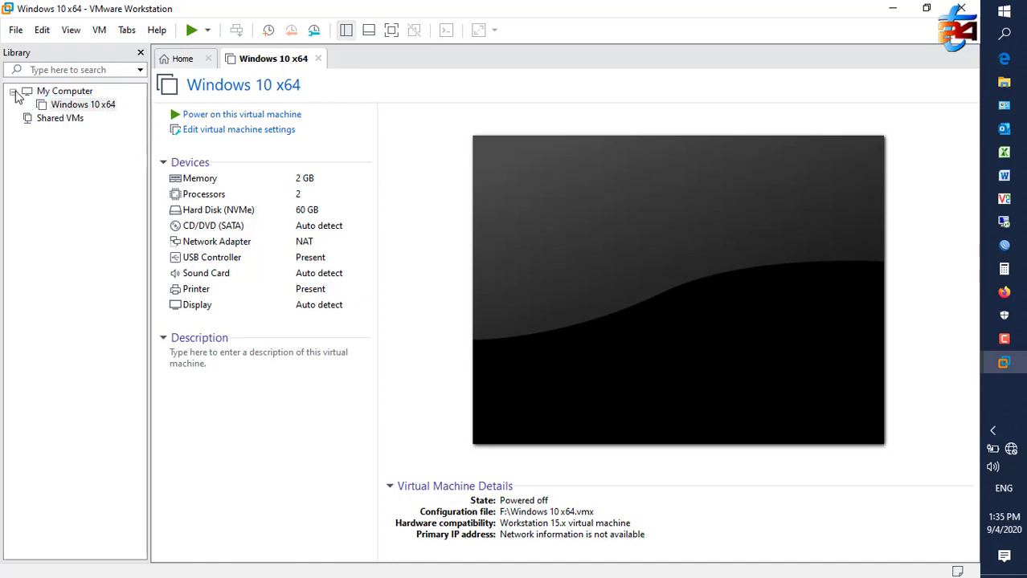
click(72, 108)
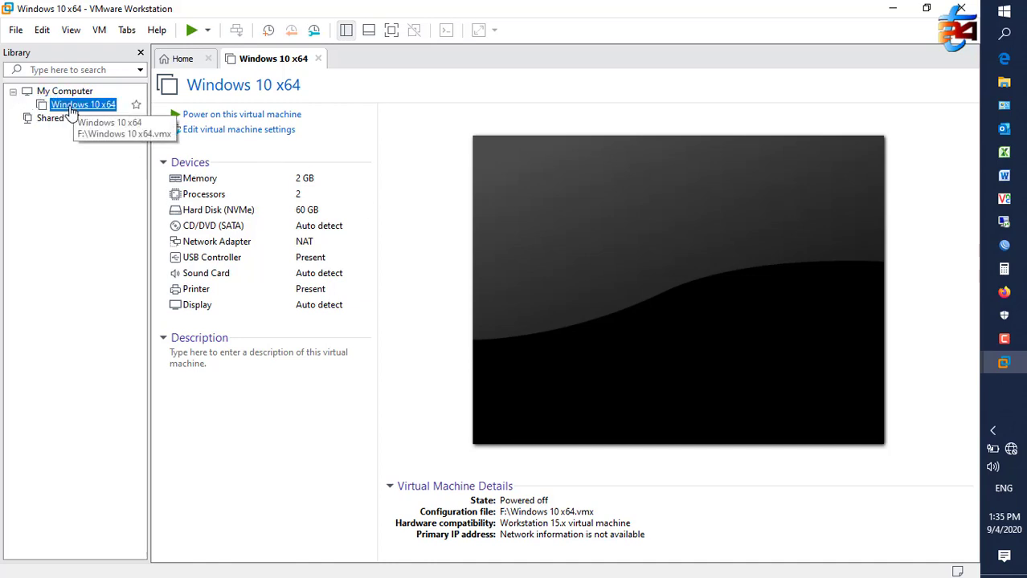